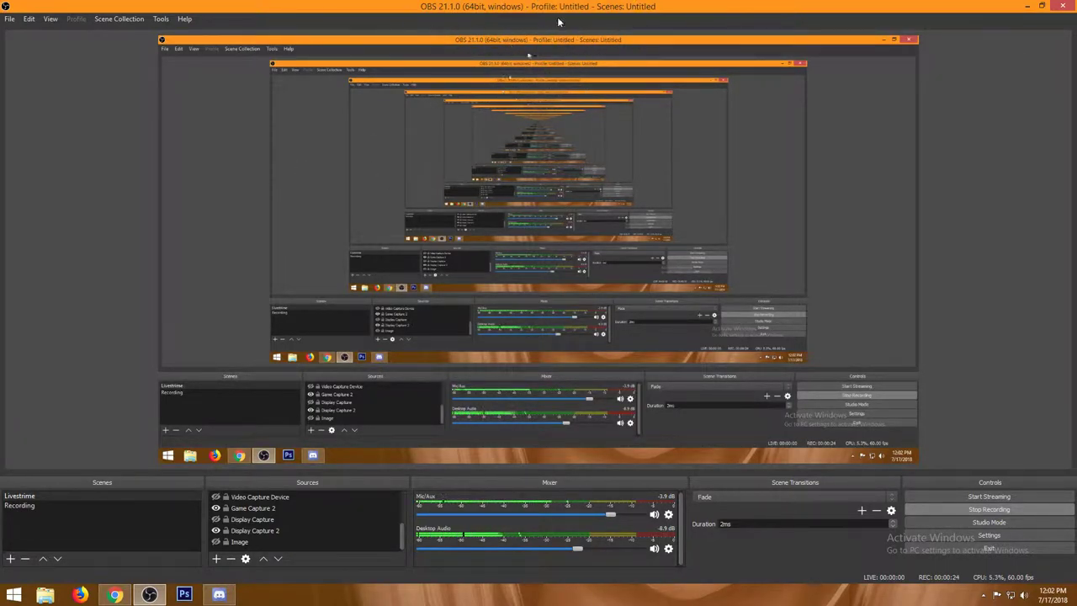
- Open the program settings and review the General options
click(1014, 535)
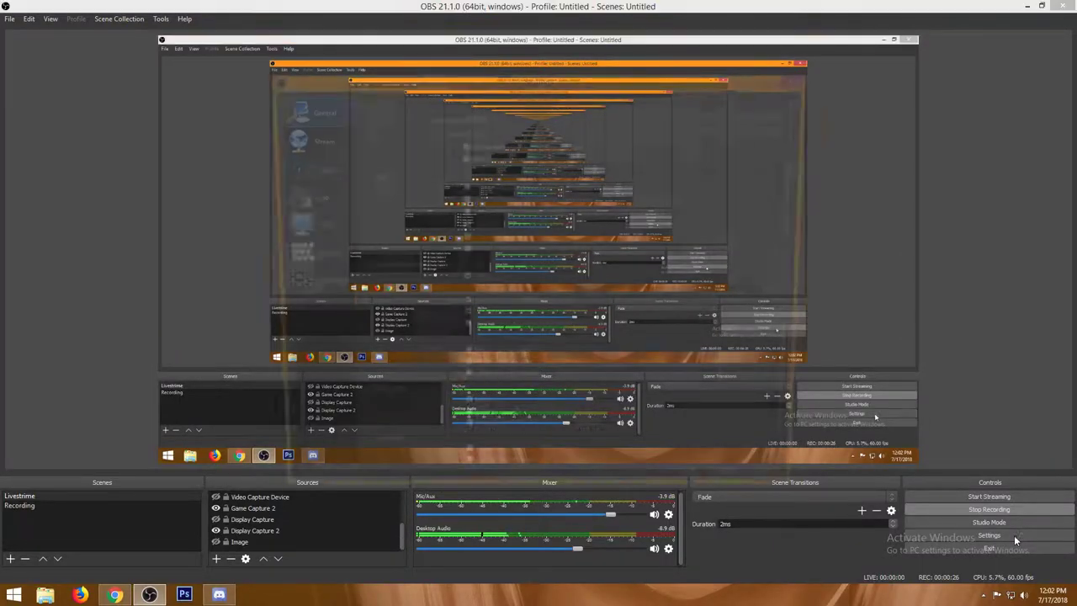
drag(494, 81, 533, 57)
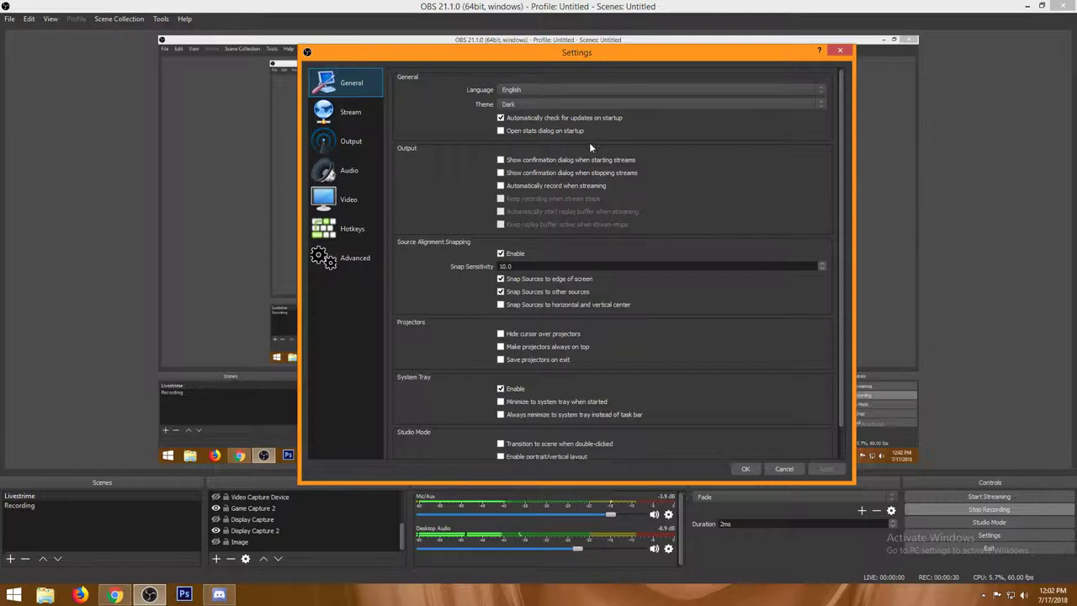
drag(841, 142, 840, 115)
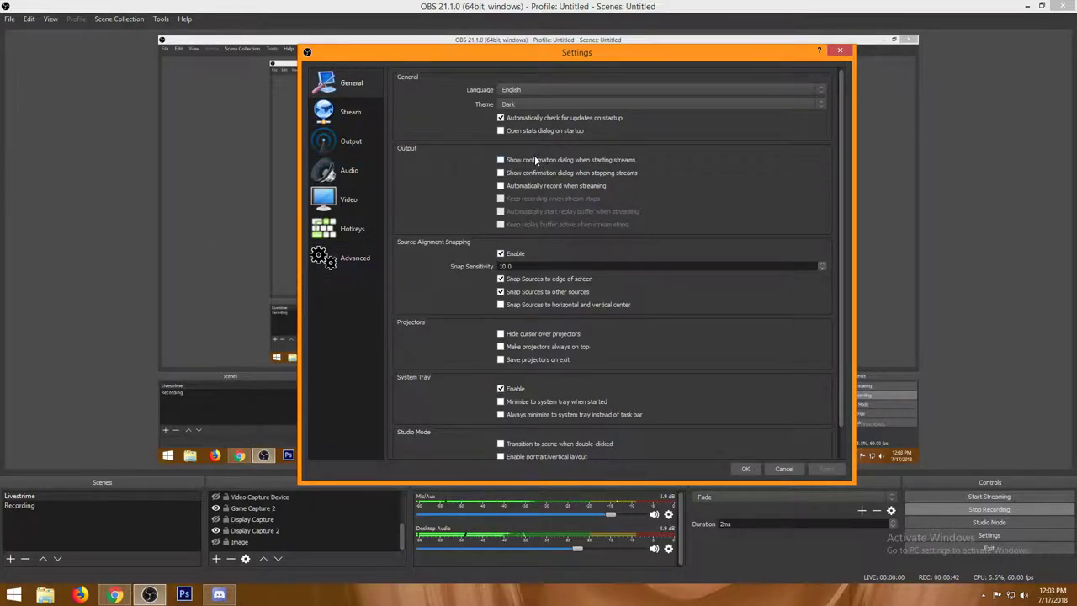
- Show the Stream settings and examine the available stream types
click(374, 110)
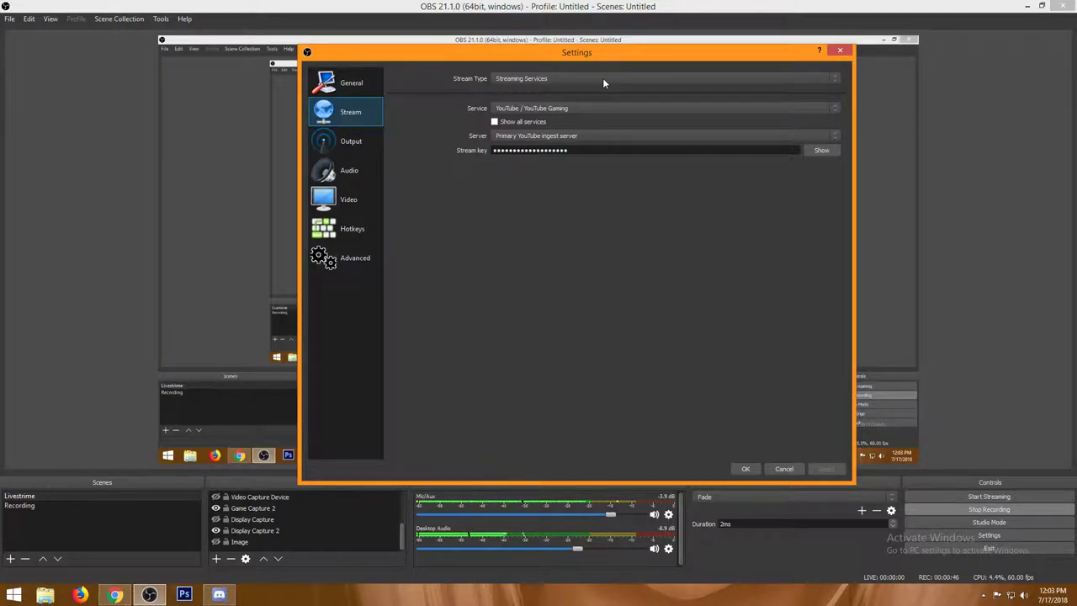
click(562, 78)
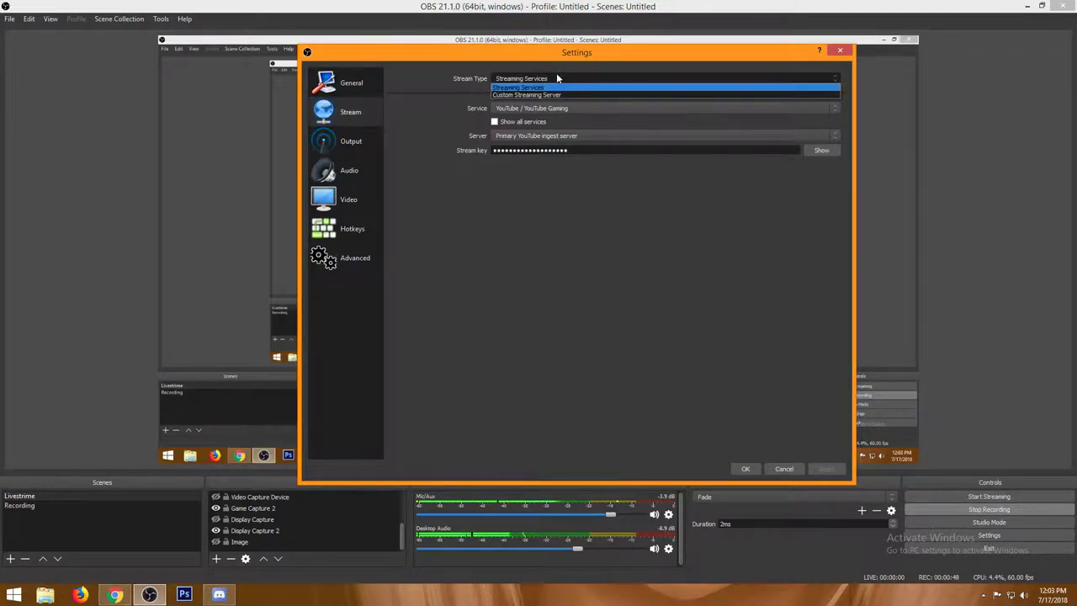
click(556, 74)
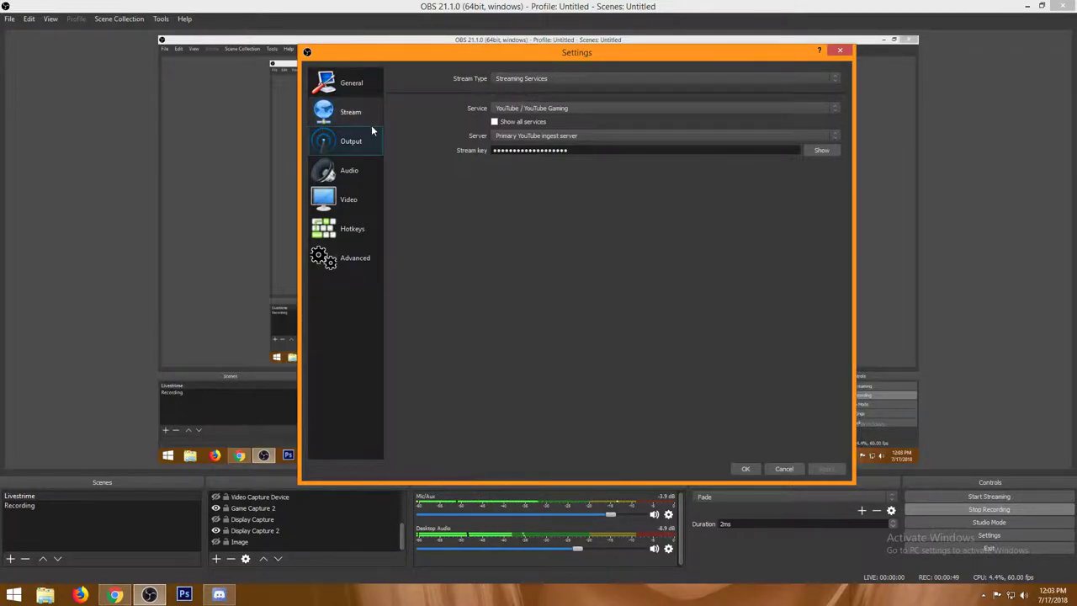
click(616, 77)
click(615, 75)
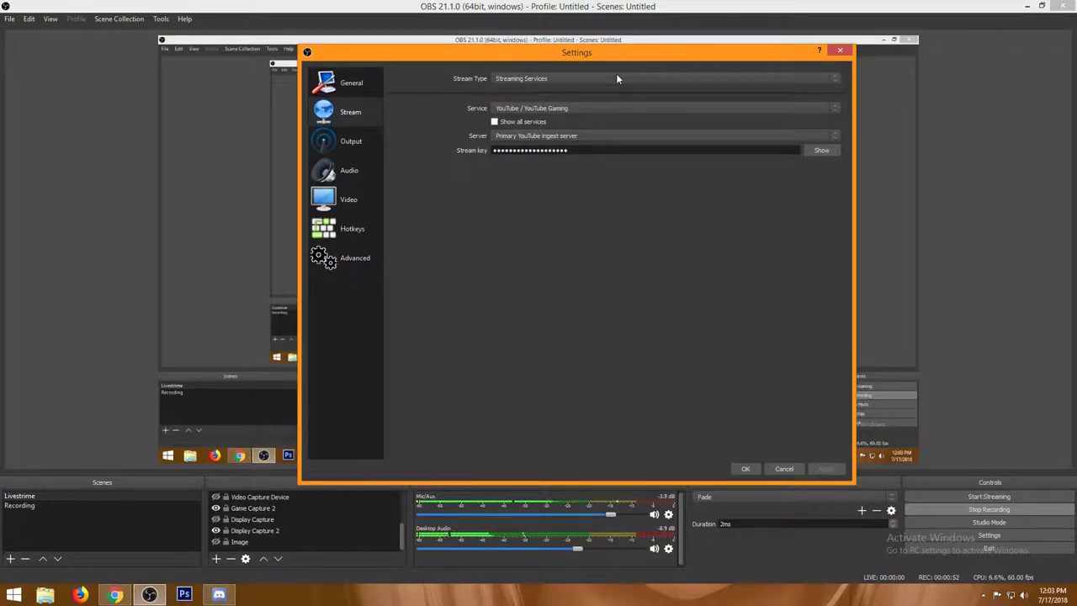
click(615, 75)
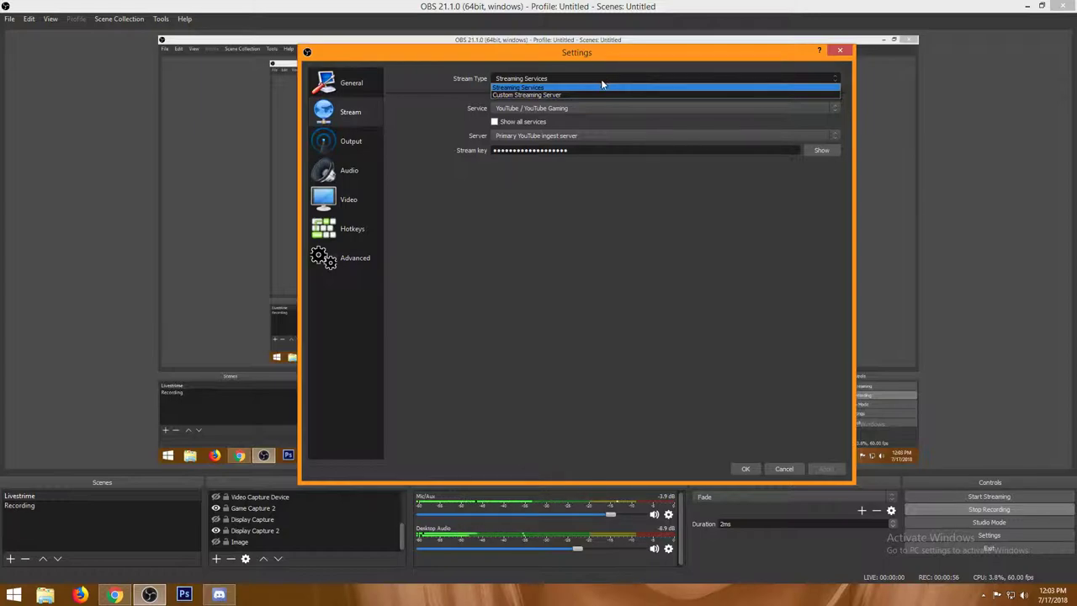
click(562, 81)
click(562, 82)
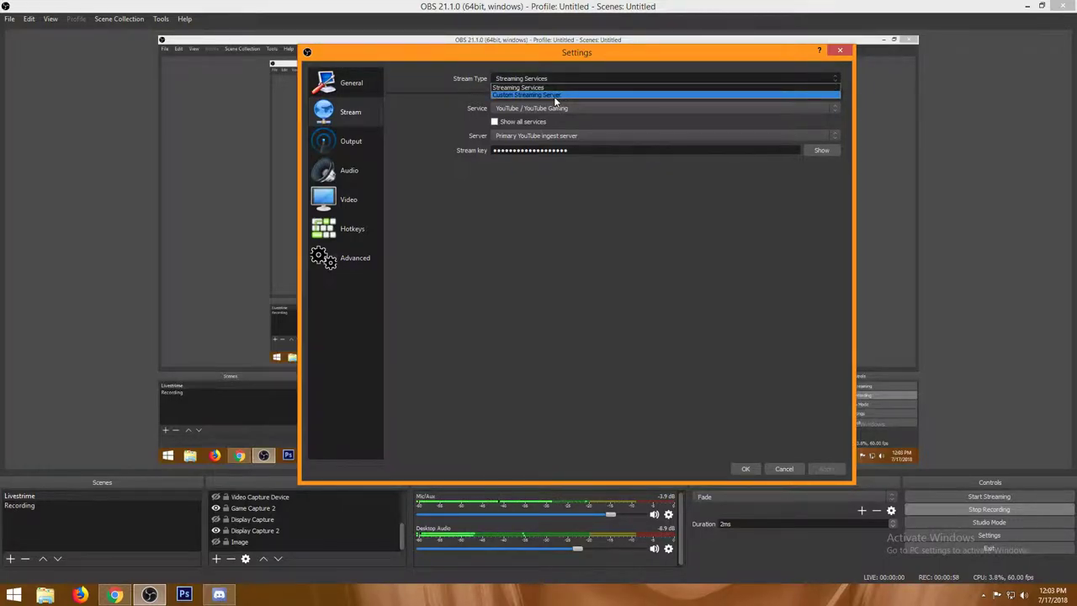
- Switch the stream type to Custom Streaming Server and back to Streaming Services
click(554, 95)
click(553, 83)
click(554, 83)
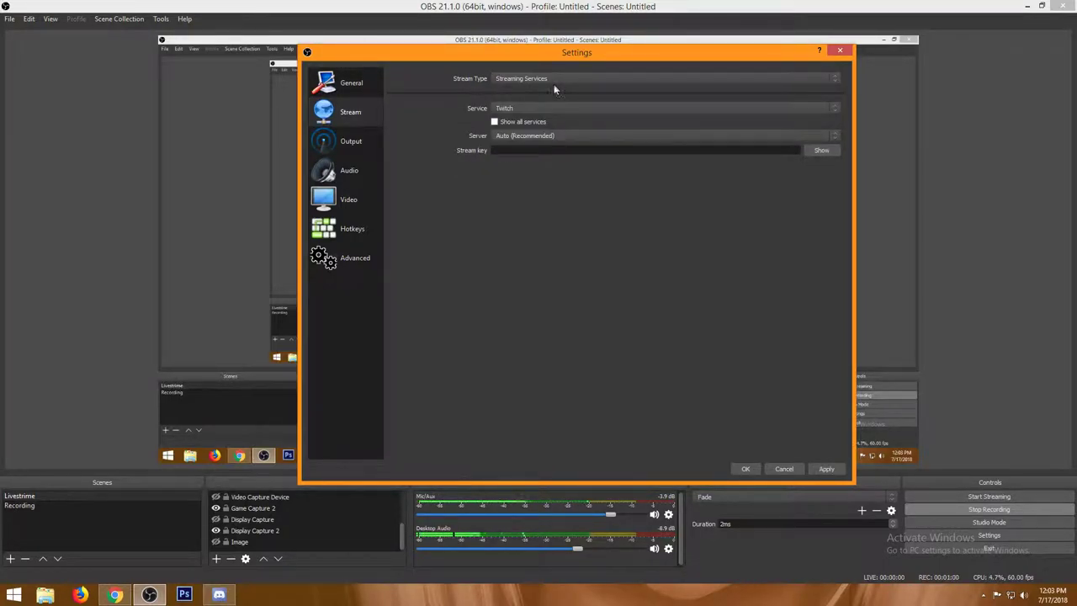
- Set the streaming service to YouTube / YouTube Gaming and keep the Primary YouTube ingest server
click(597, 107)
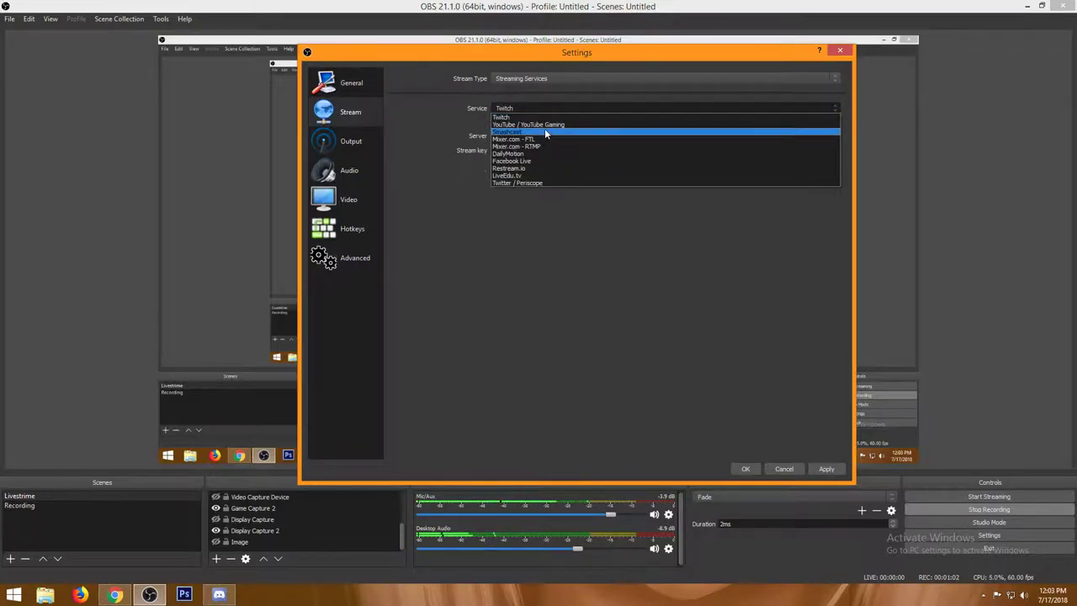
click(540, 125)
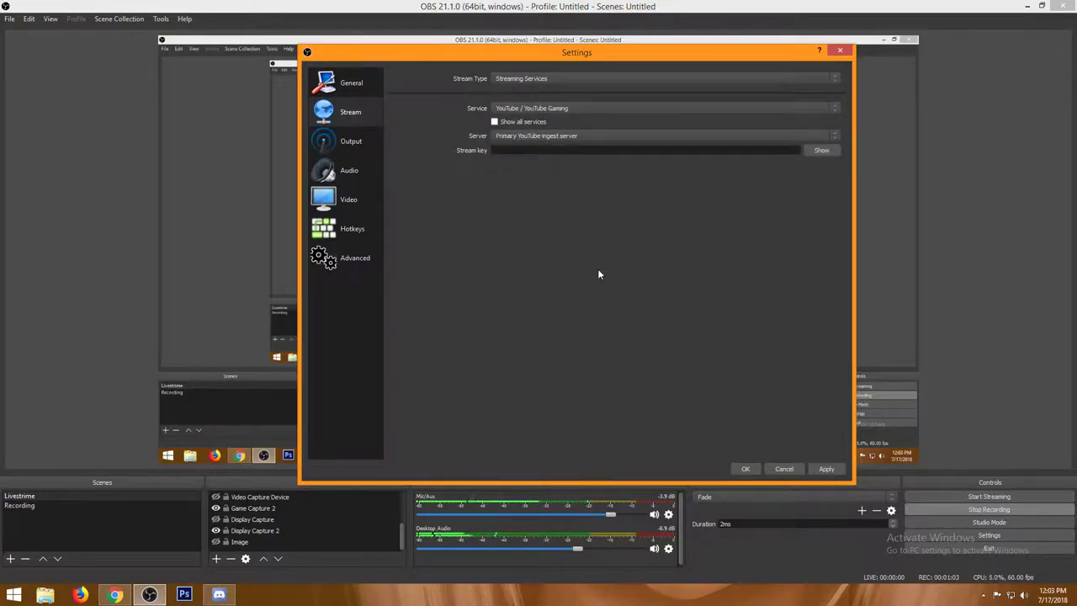
click(553, 136)
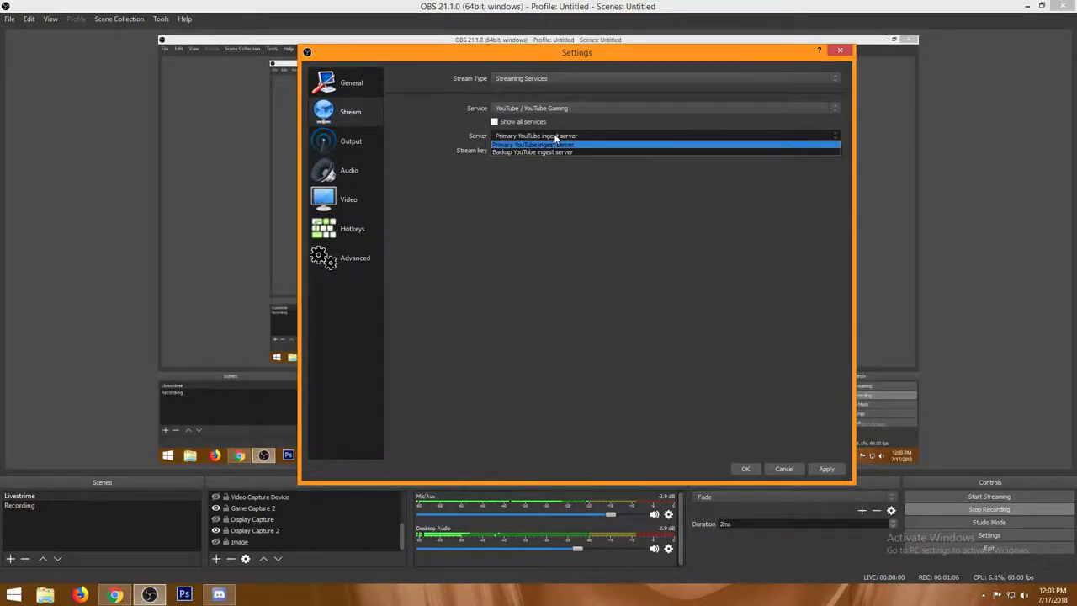
click(554, 135)
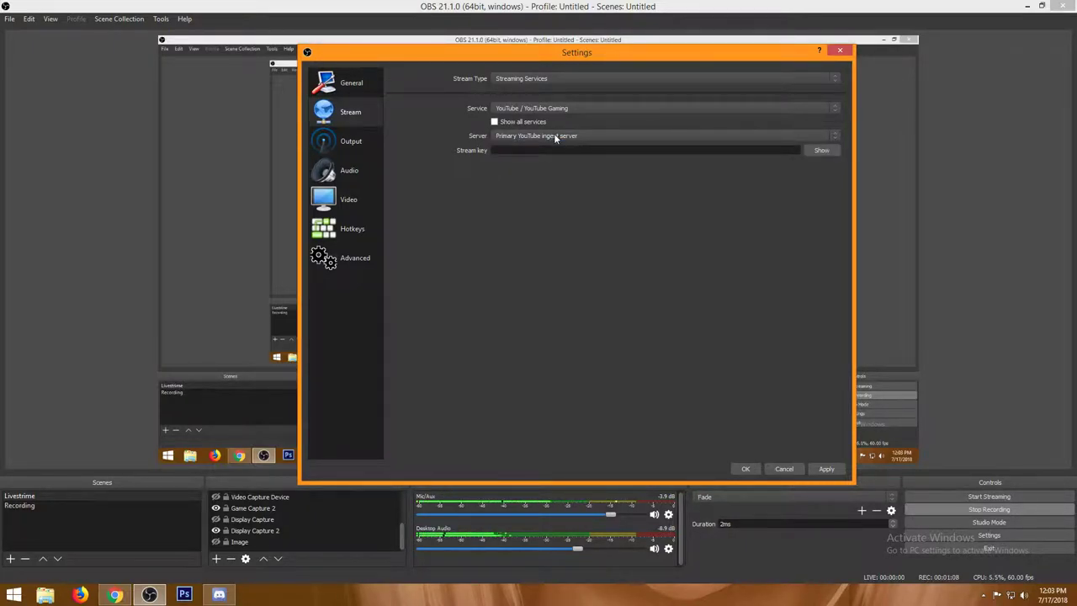
- Review the Output settings for streaming, recording, audio tracks and the replay buffer
drag(555, 60, 516, 72)
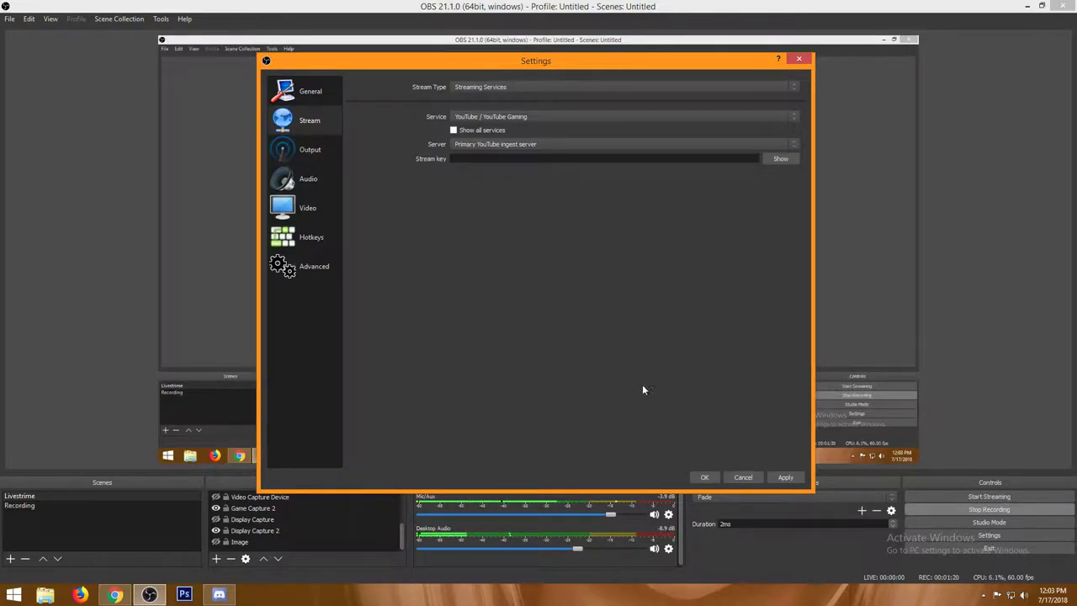
click(313, 149)
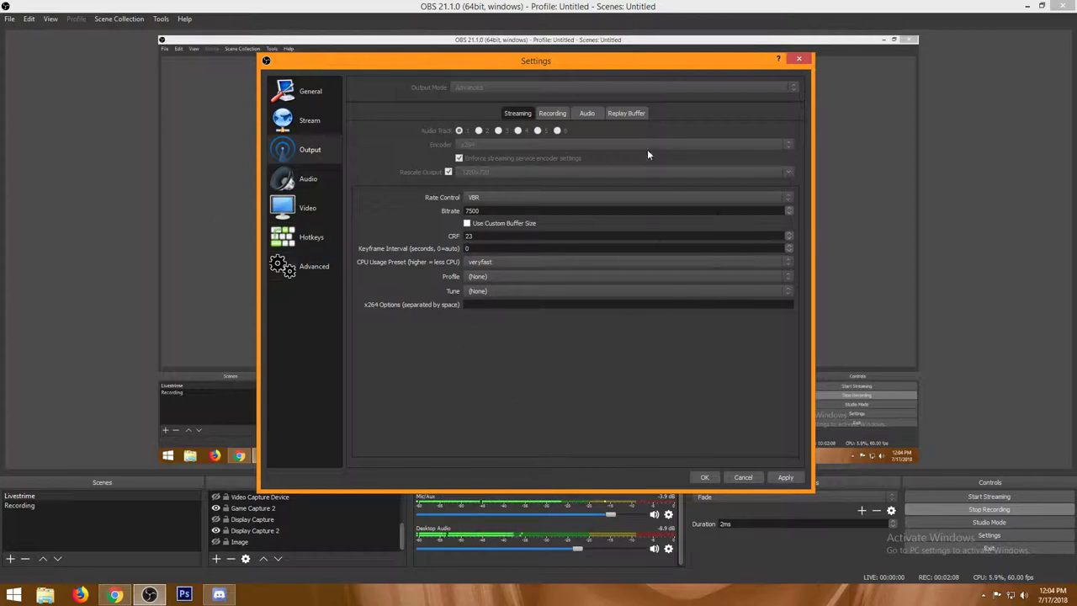
click(552, 113)
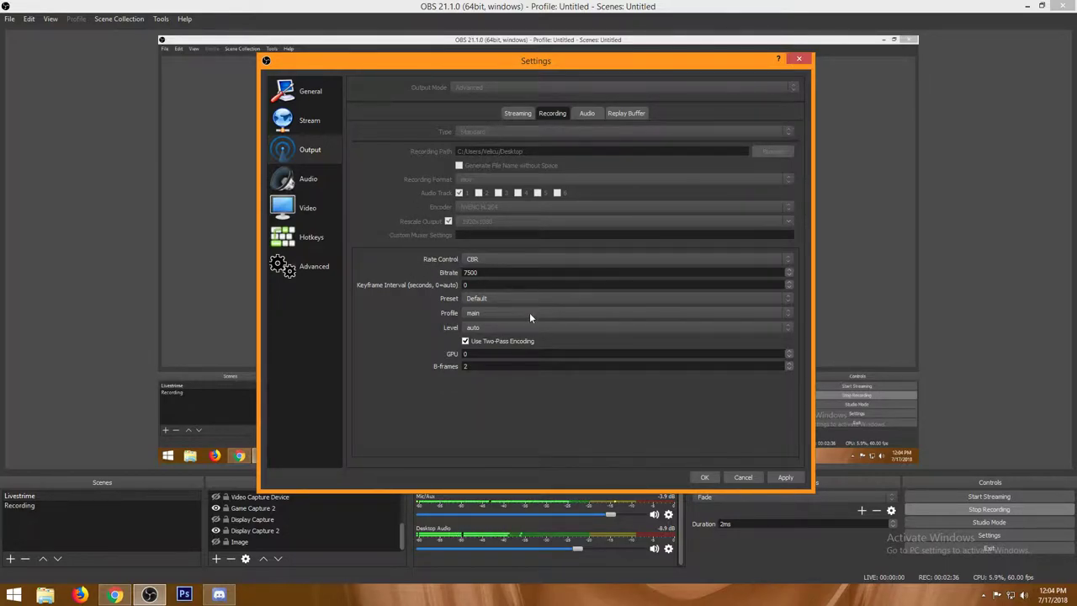
click(594, 115)
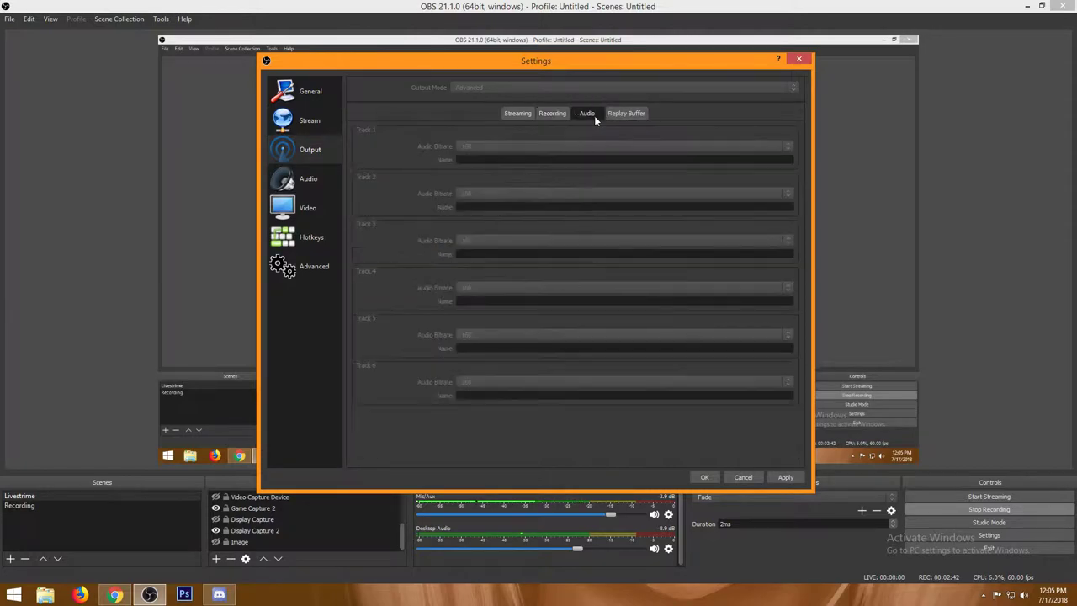
click(638, 115)
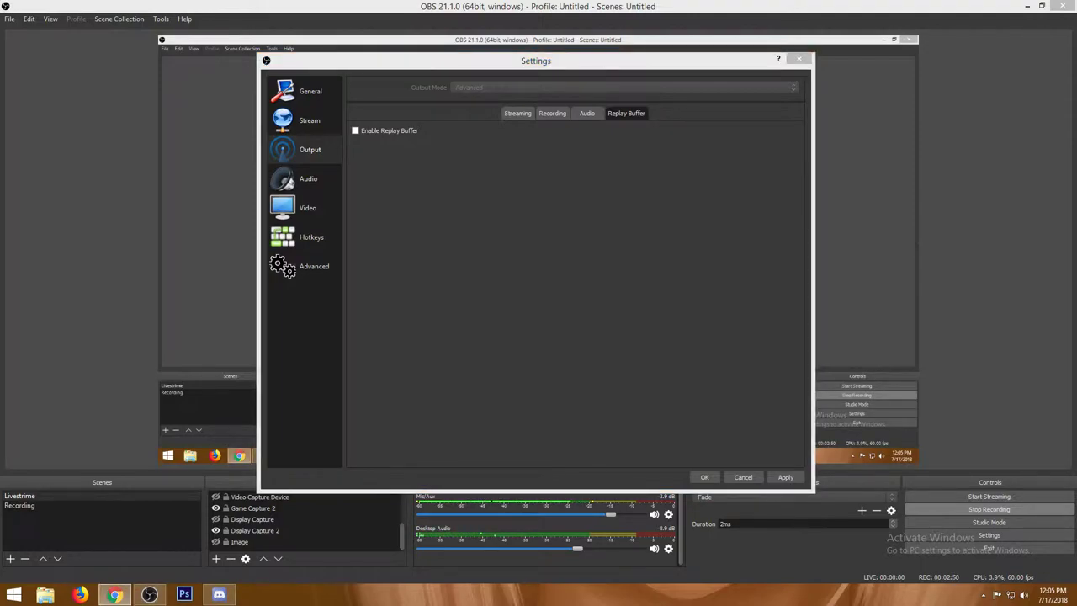
click(575, 326)
- Review the Audio device settings and the Video resolution and FPS settings
click(309, 174)
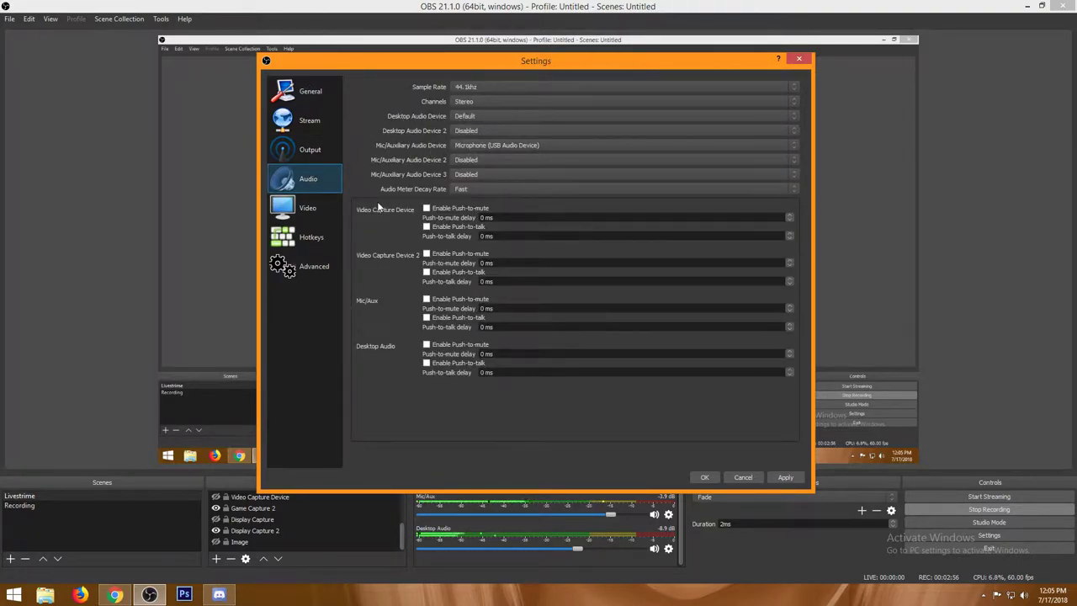
click(283, 217)
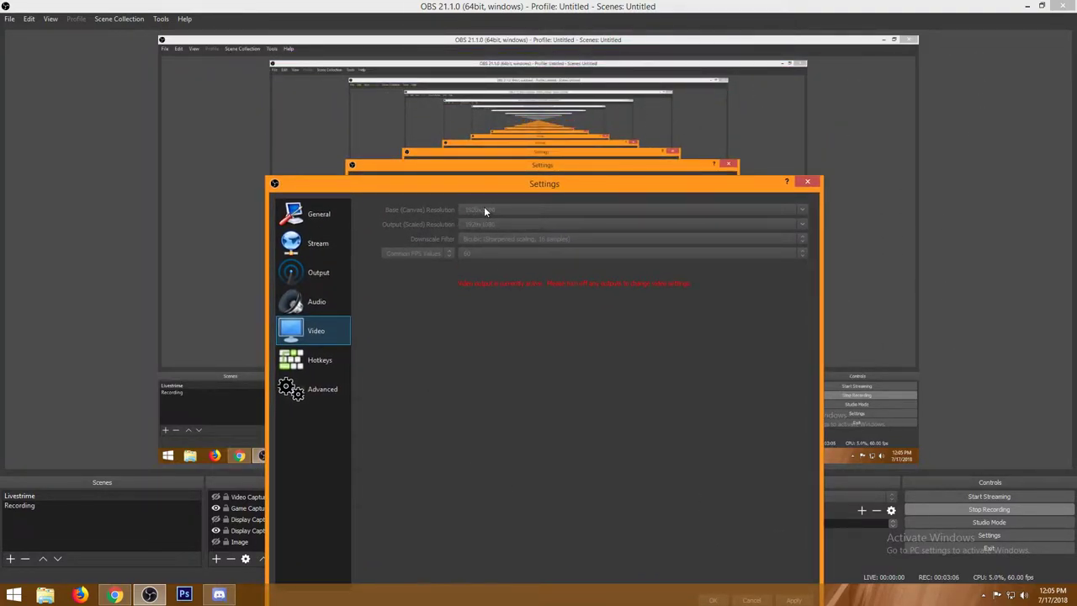
drag(545, 192, 552, 118)
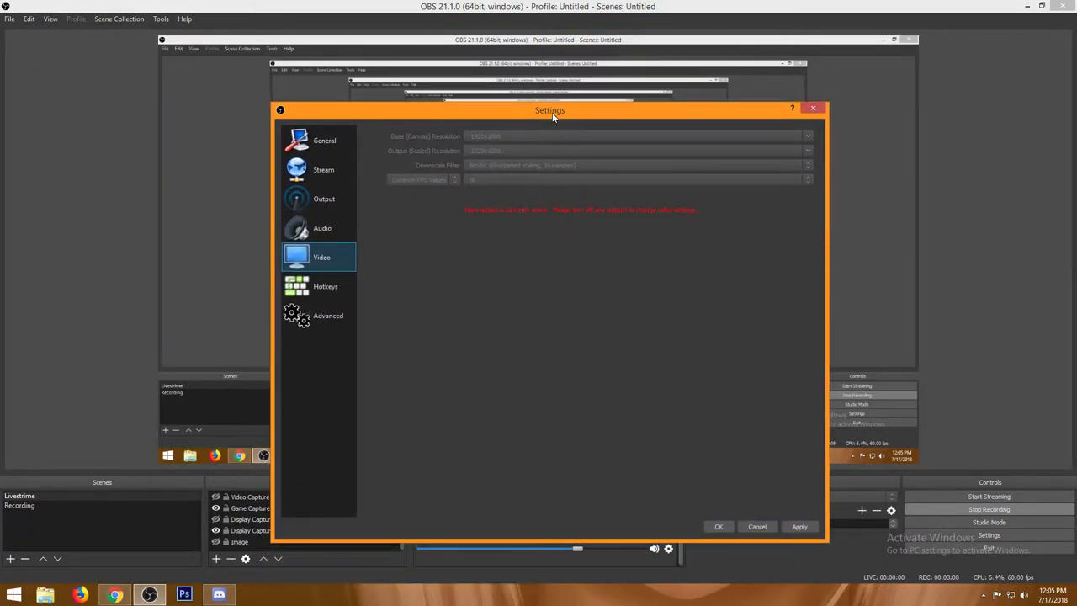
- Look through the Hotkeys and Advanced settings, and close the settings without saving
click(319, 286)
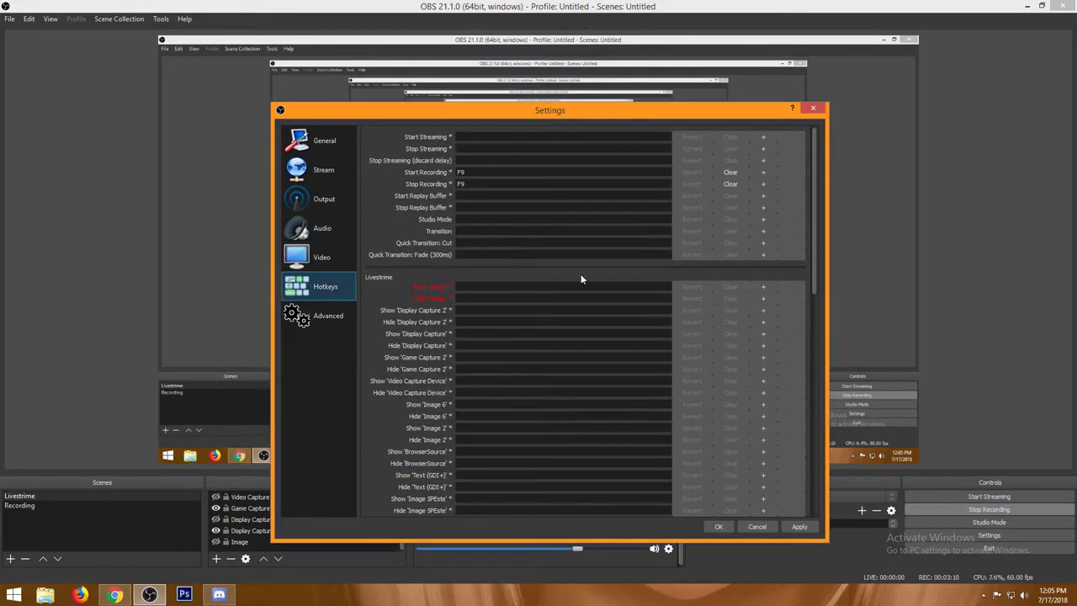
scroll(520, 183, down, 10)
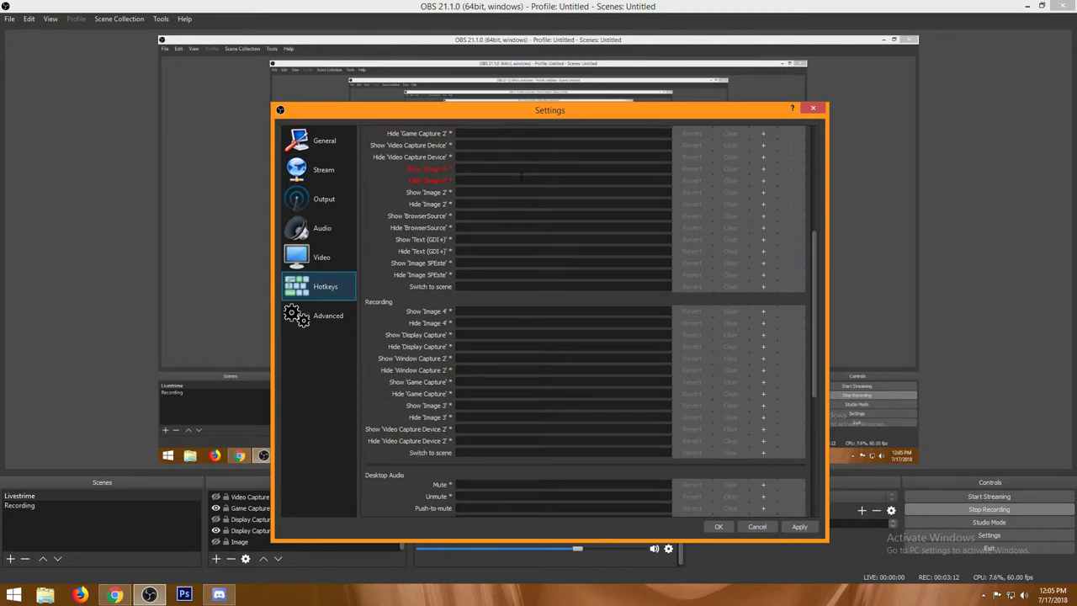
scroll(521, 184, up, 10)
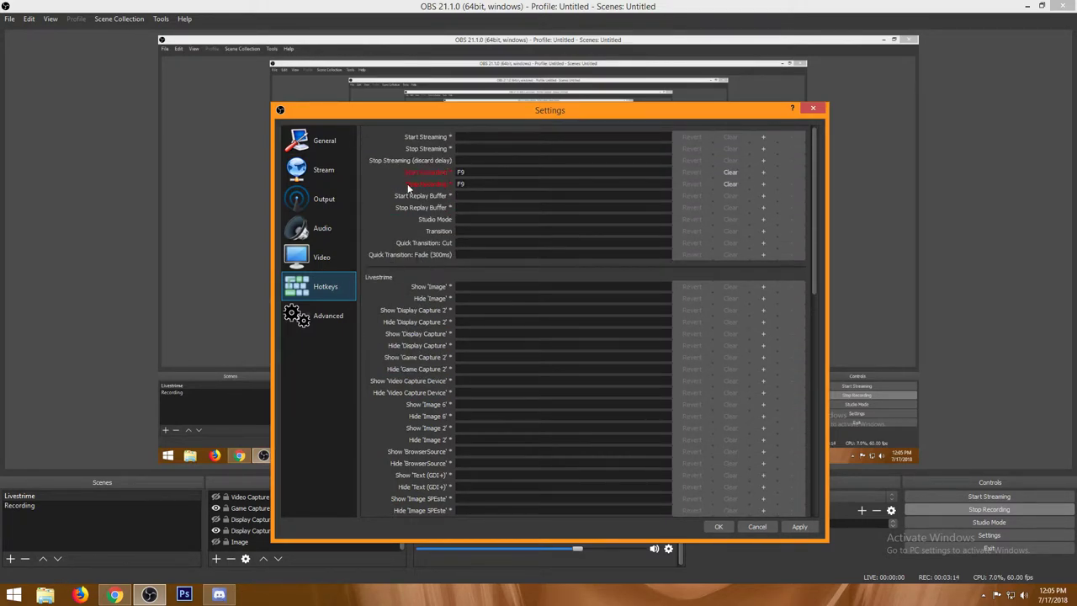
click(323, 328)
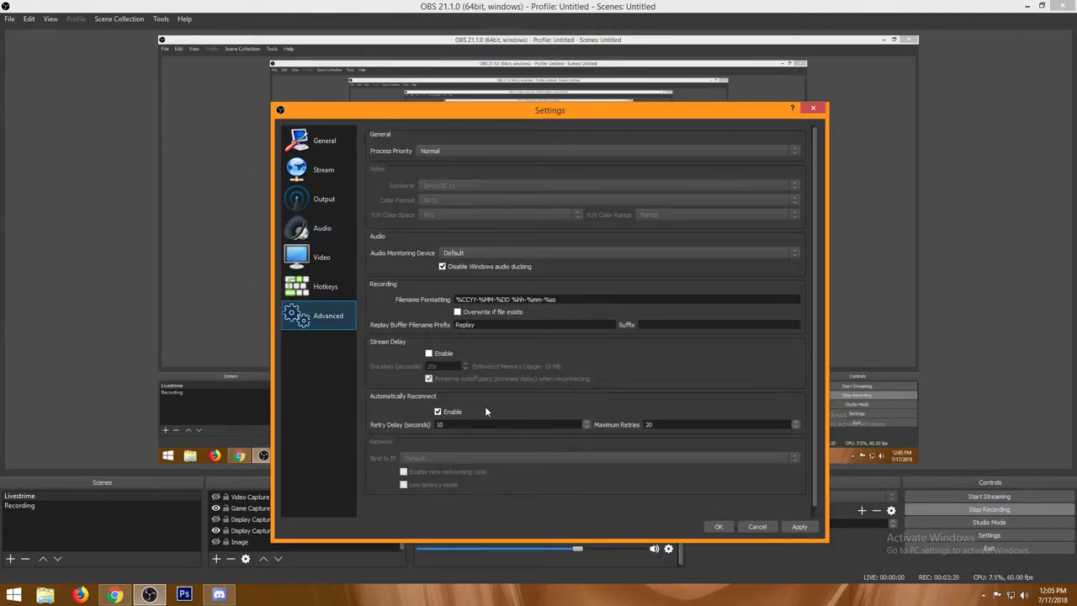
click(757, 527)
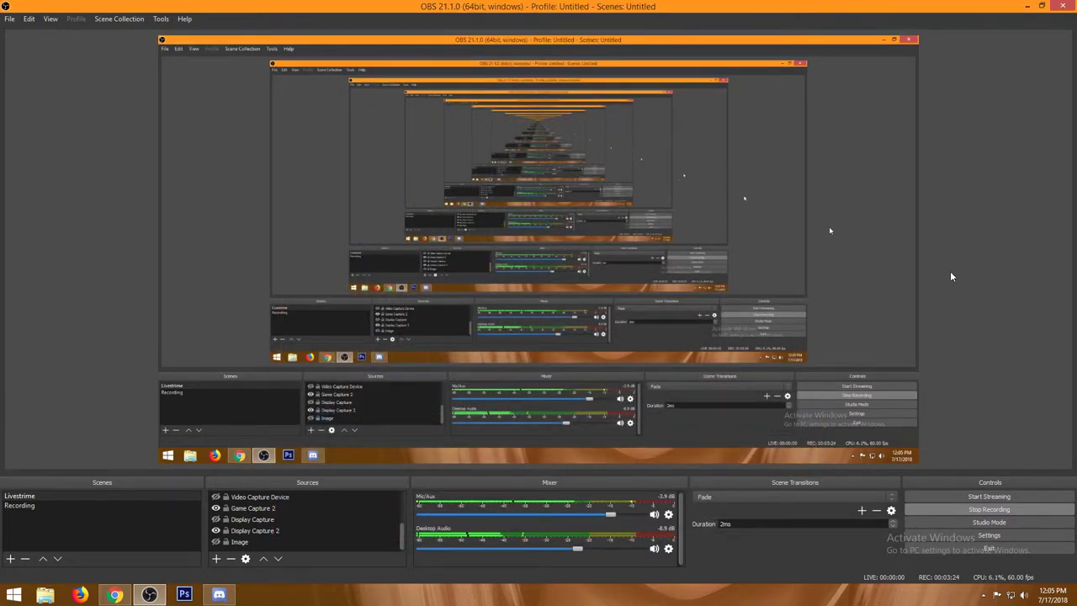